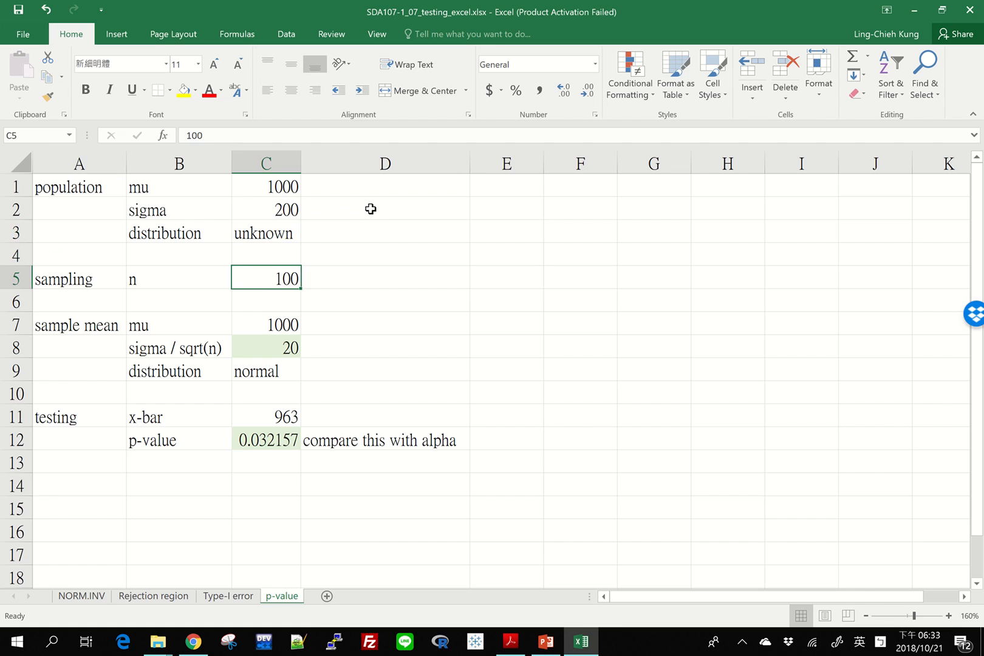
Review the sample-mean mu, sigma / sqrt(n) and distribution in C7:C9 and the x-bar value in C11.
{"action": "key", "text": "Down"}
{"action": "key", "text": "Down"}
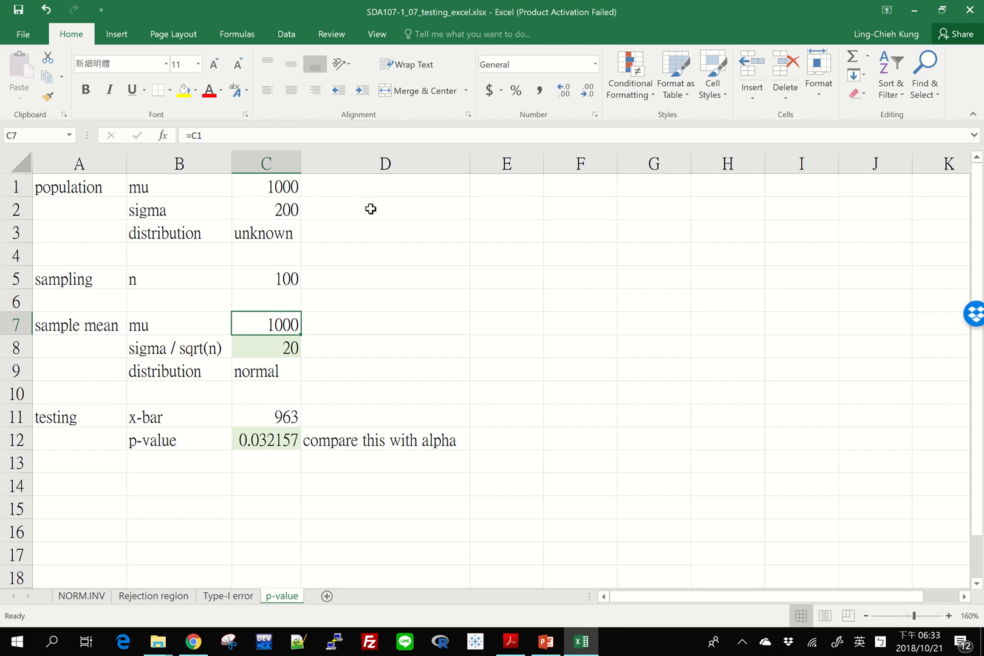
{"action": "key", "text": "Down"}
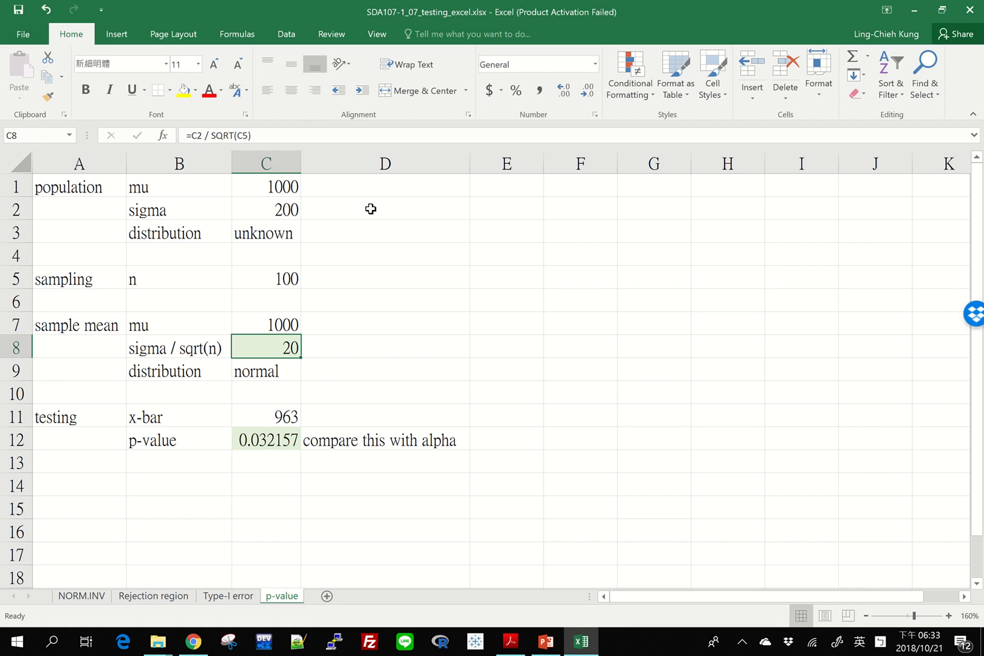
{"action": "key", "text": "Down"}
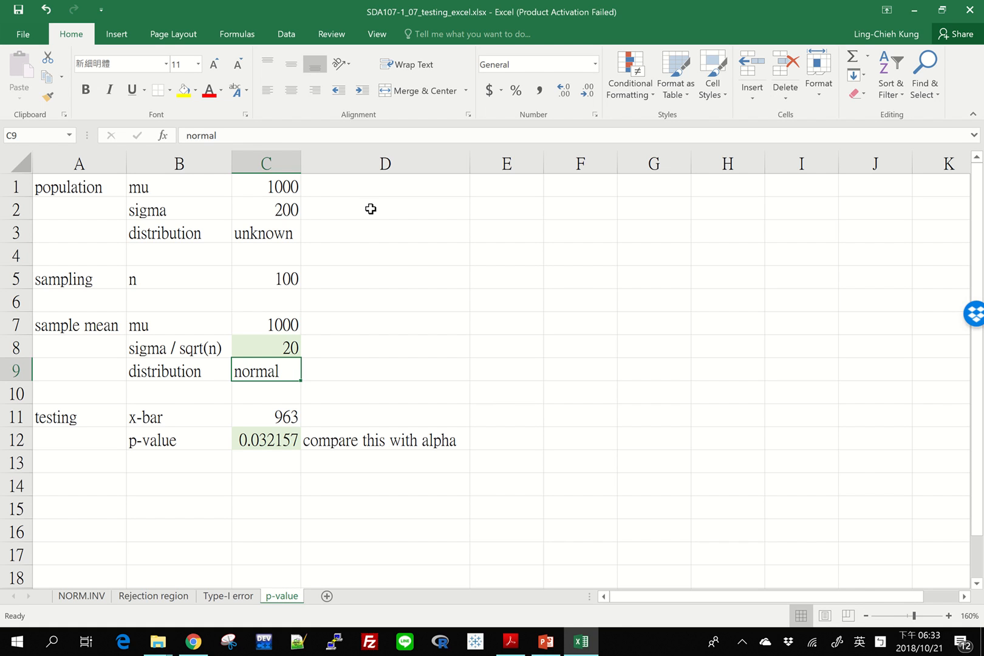
{"action": "key", "text": "Down"}
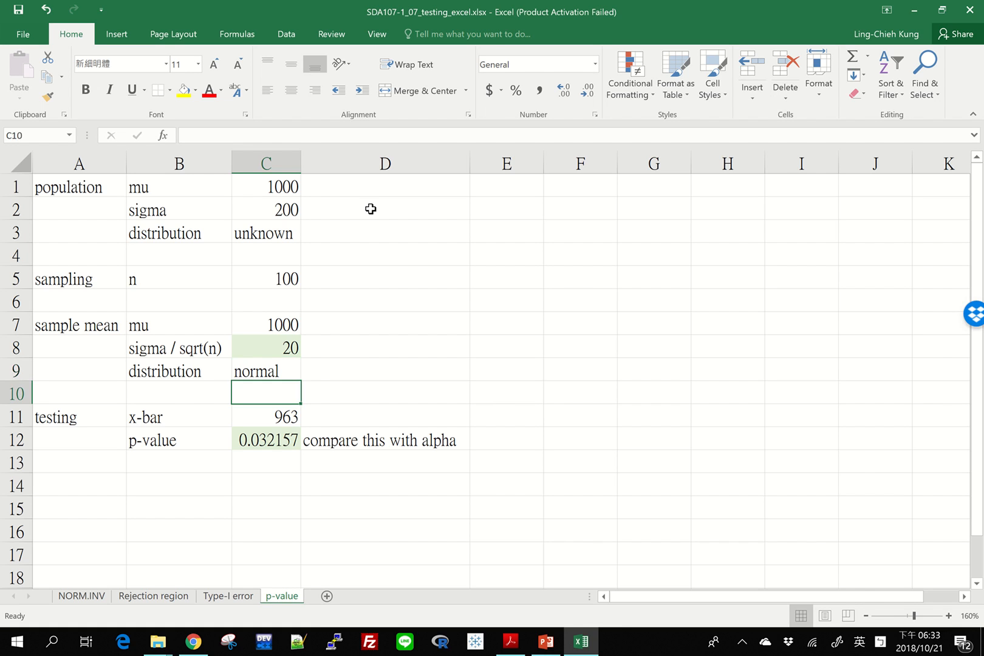
{"action": "key", "text": "Down"}
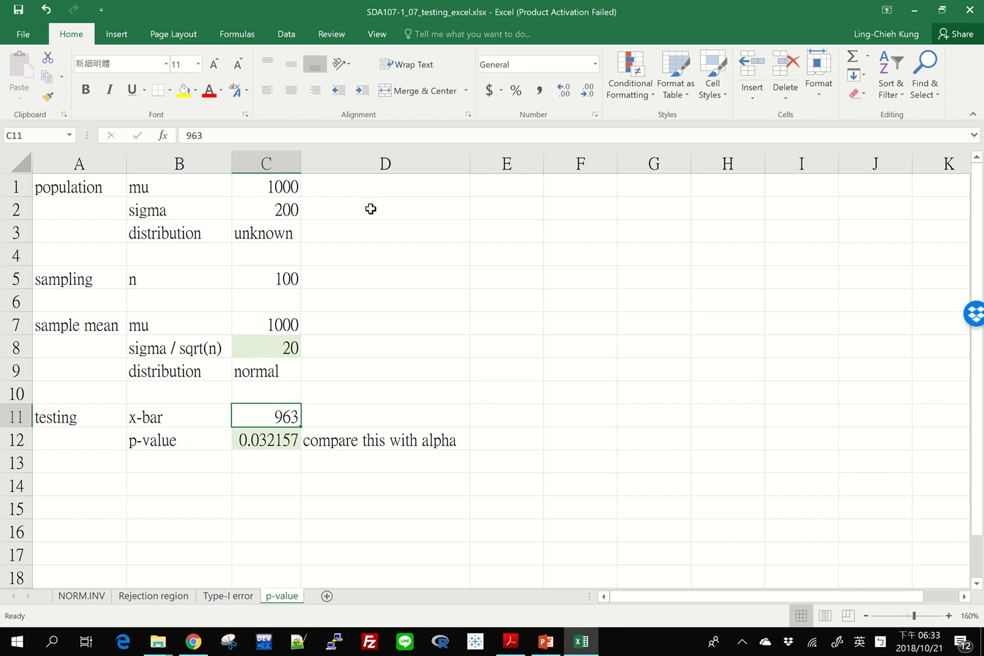
Examine each argument of the NORM.DIST p-value formula in C12 and compare it with the p-value slide in Acrobat Reader.
{"action": "key", "text": "Down"}
{"action": "key", "text": "F2"}
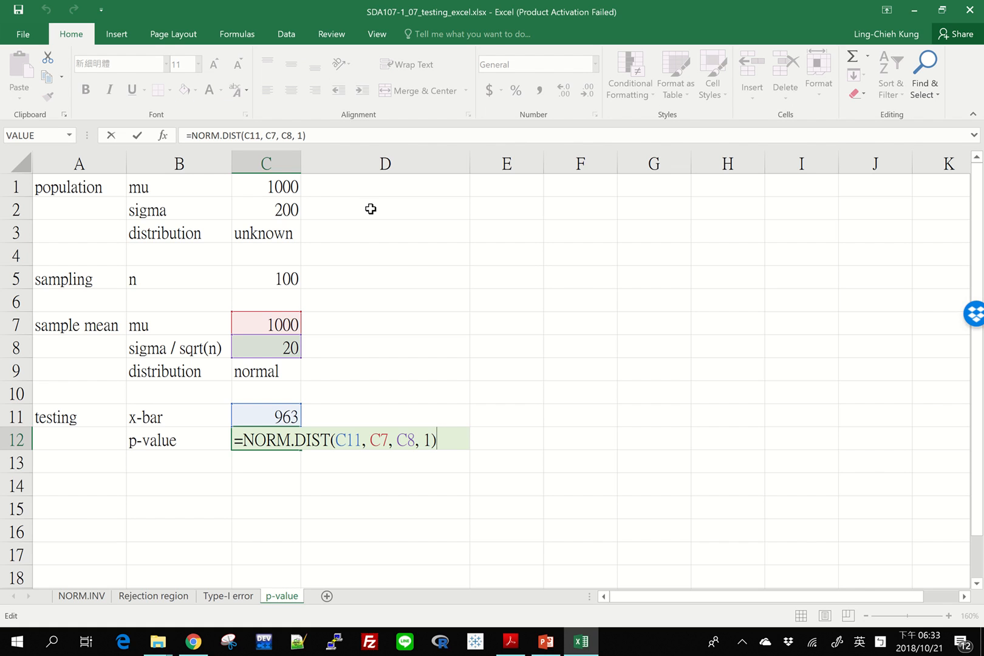
{"action": "left_click", "coordinate": [377, 445]}
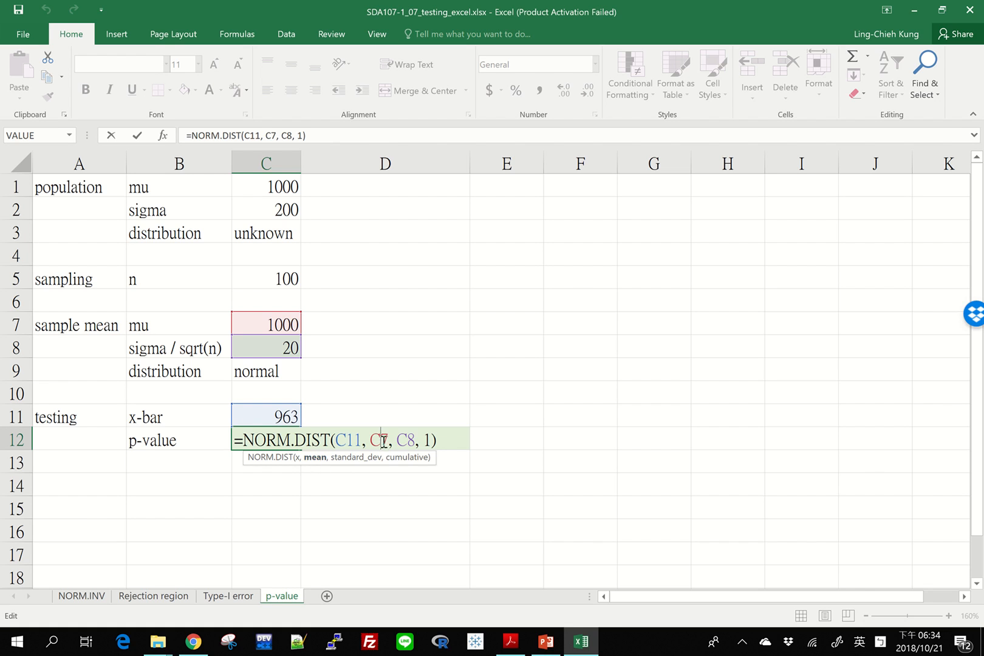
{"action": "left_click", "coordinate": [406, 438]}
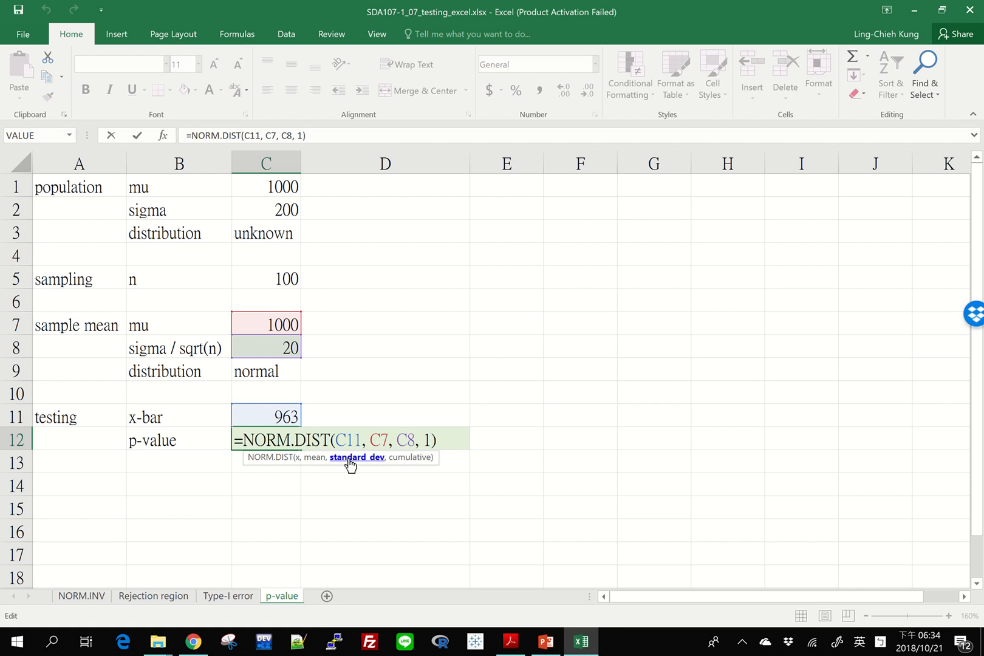
{"action": "left_click", "coordinate": [429, 439]}
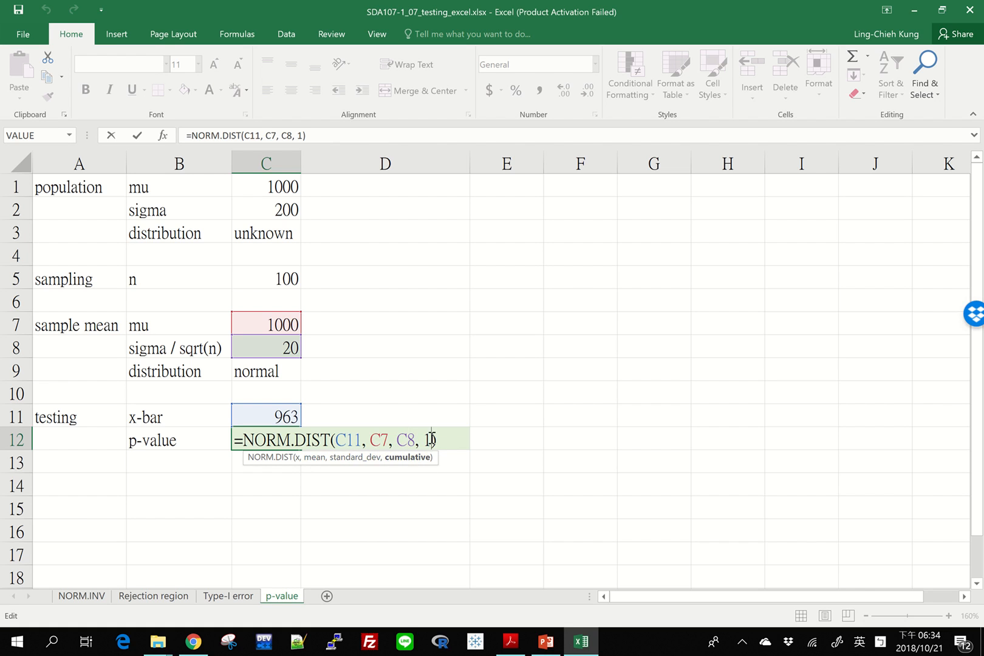
{"action": "left_click", "coordinate": [346, 439]}
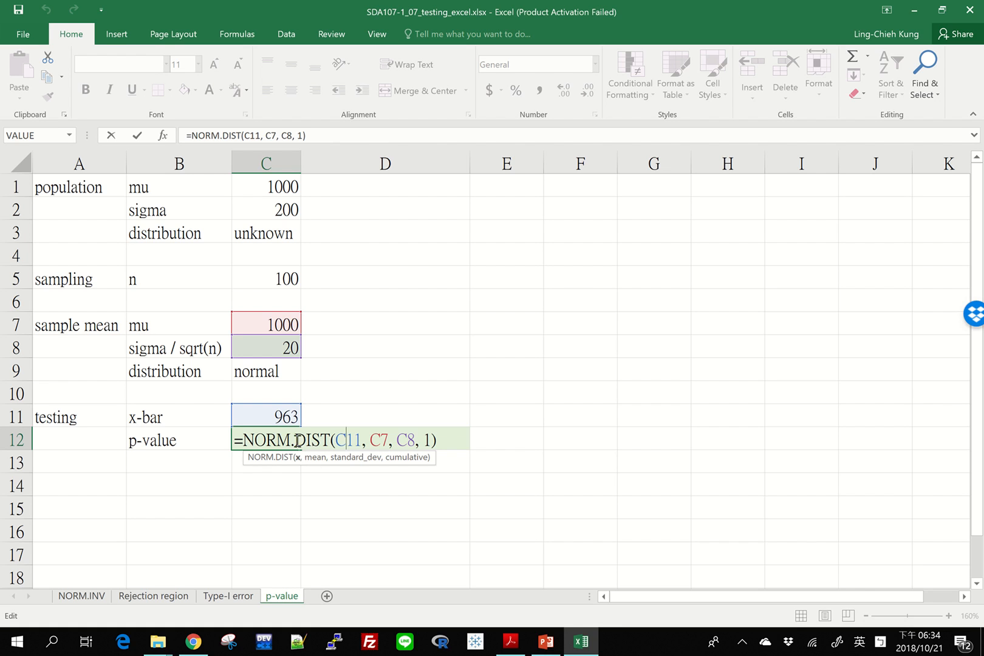
{"action": "key", "text": "alt+Tab"}
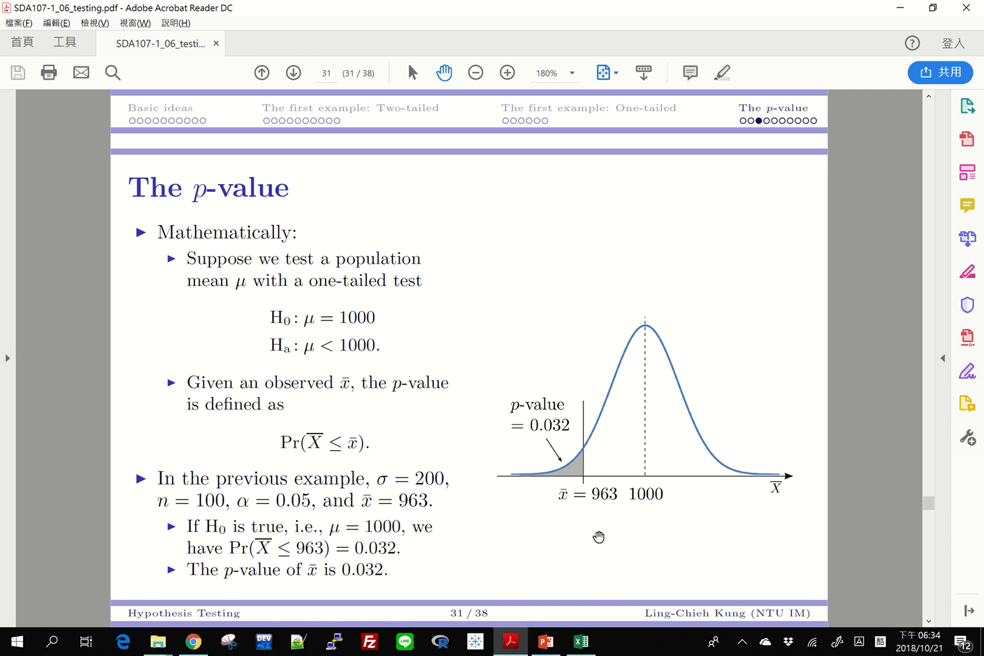
{"action": "key", "text": "alt+Tab"}
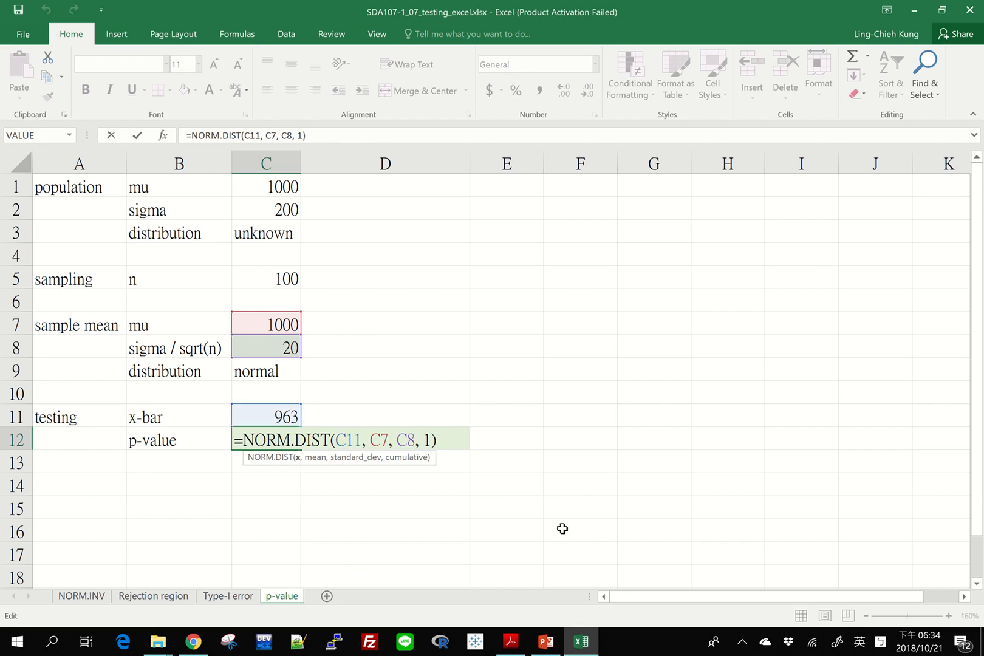
{"action": "key", "text": "ctrl+Return"}
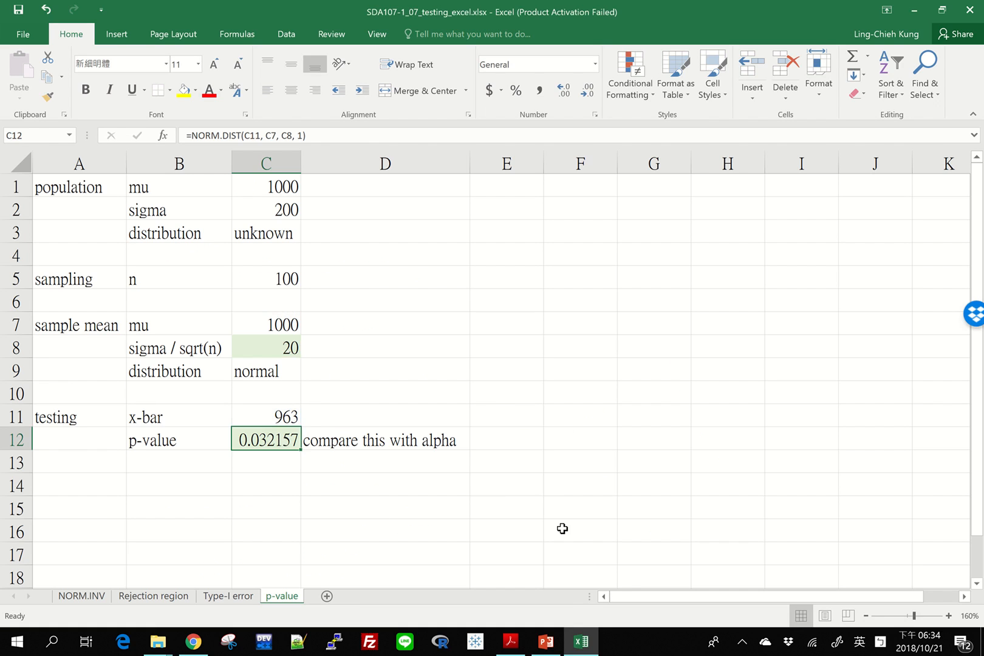
Set the x-bar value in C11 to 900.
{"action": "key", "text": "Up"}
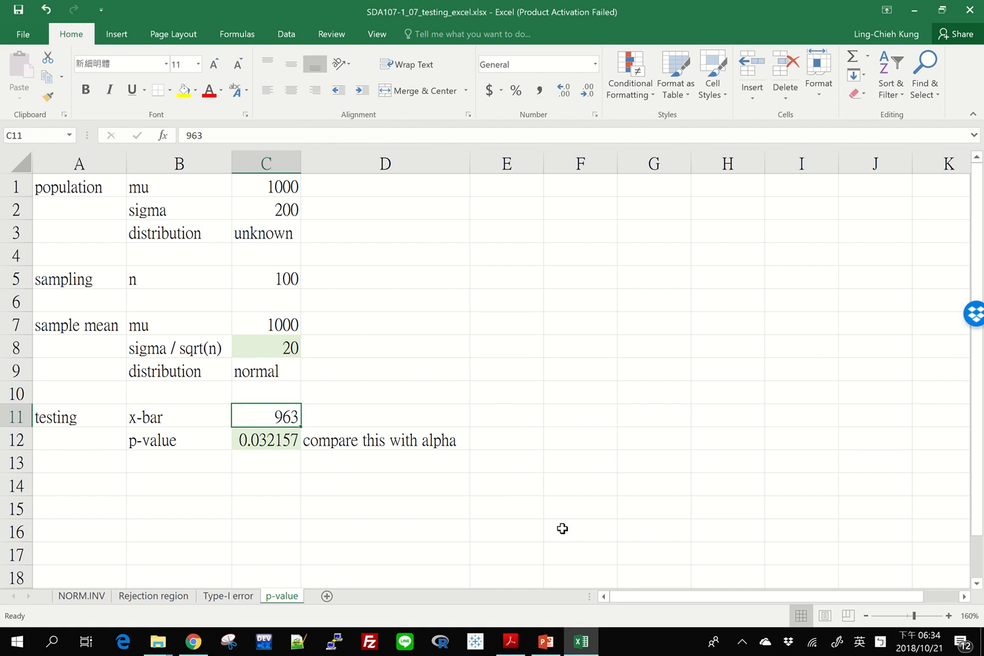
{"action": "type", "text": "900"}
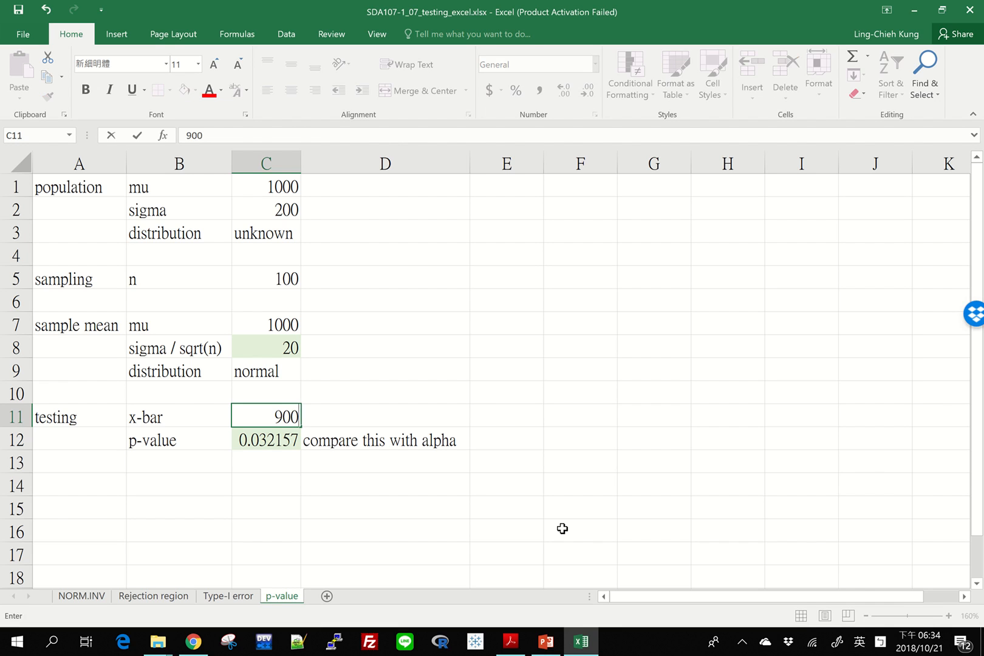
{"action": "key", "text": "Return"}
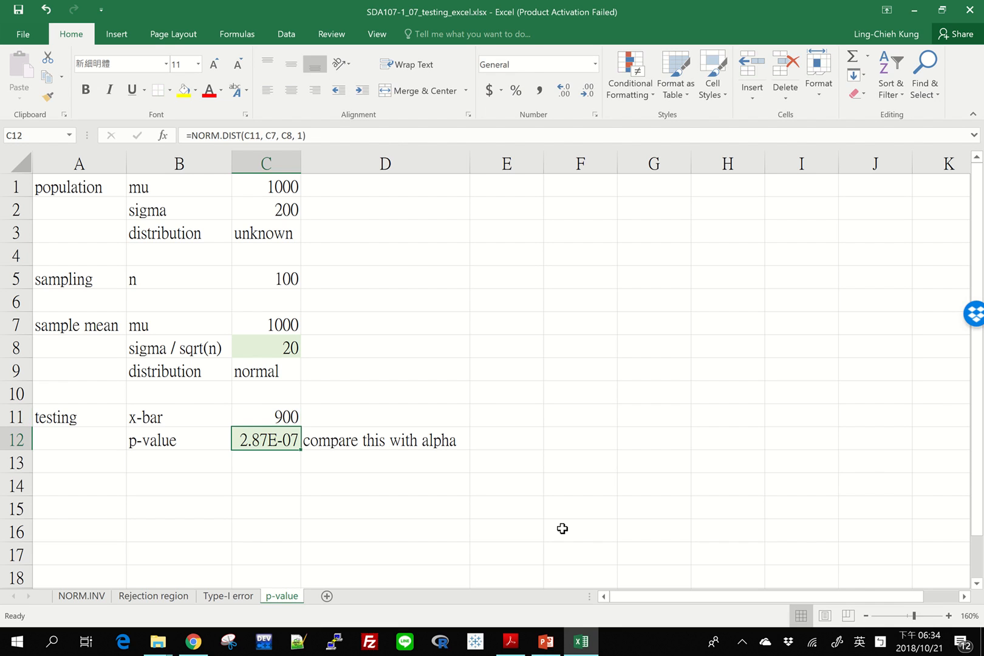
Set the x-bar value in C11 to 980.
{"action": "key", "text": "Up"}
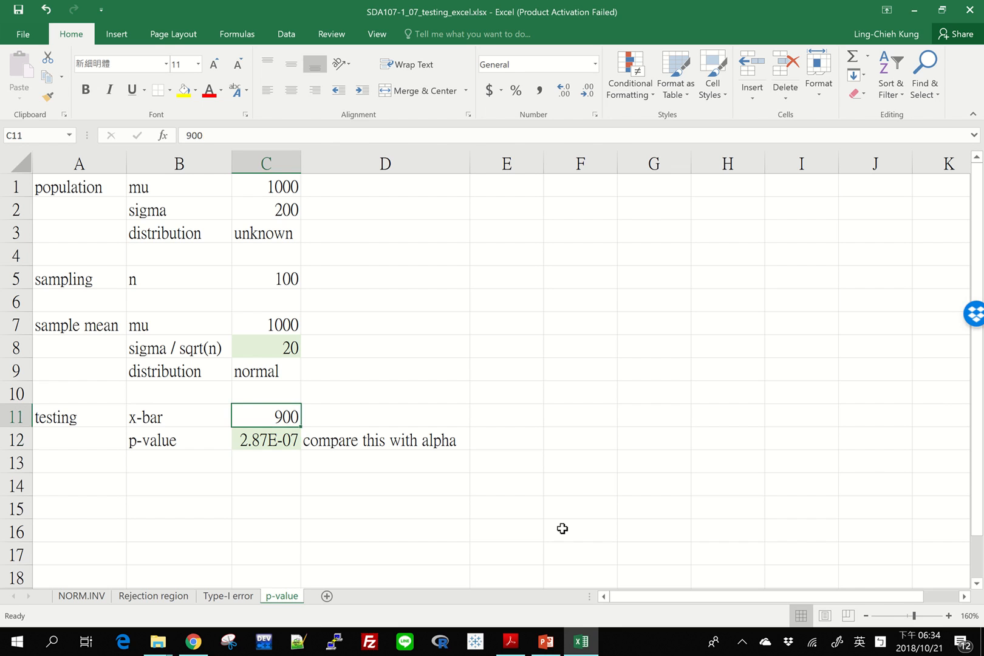
{"action": "type", "text": "980"}
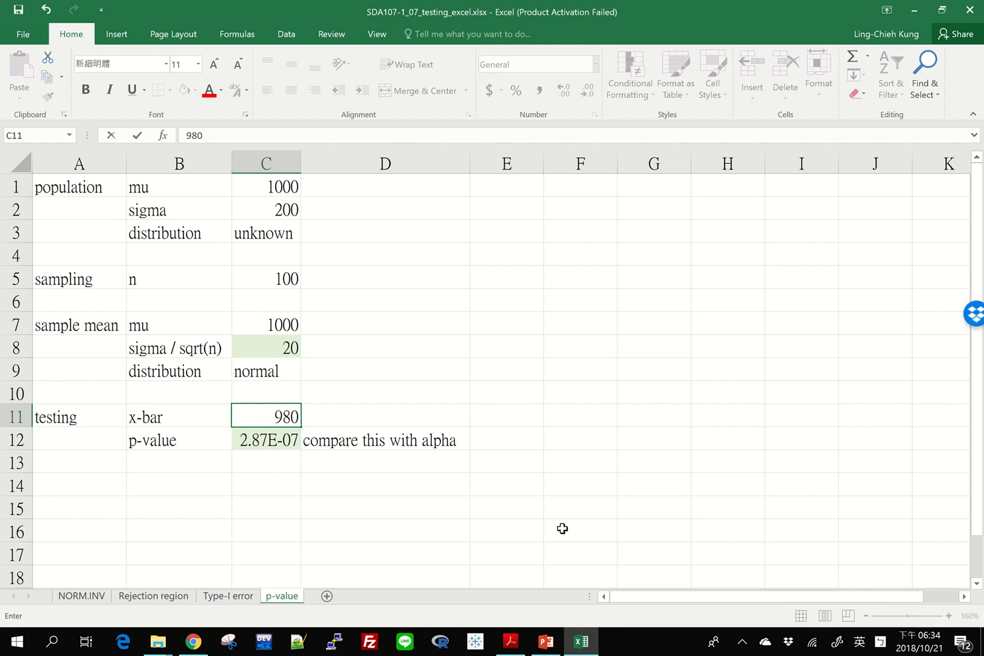
{"action": "key", "text": "Return"}
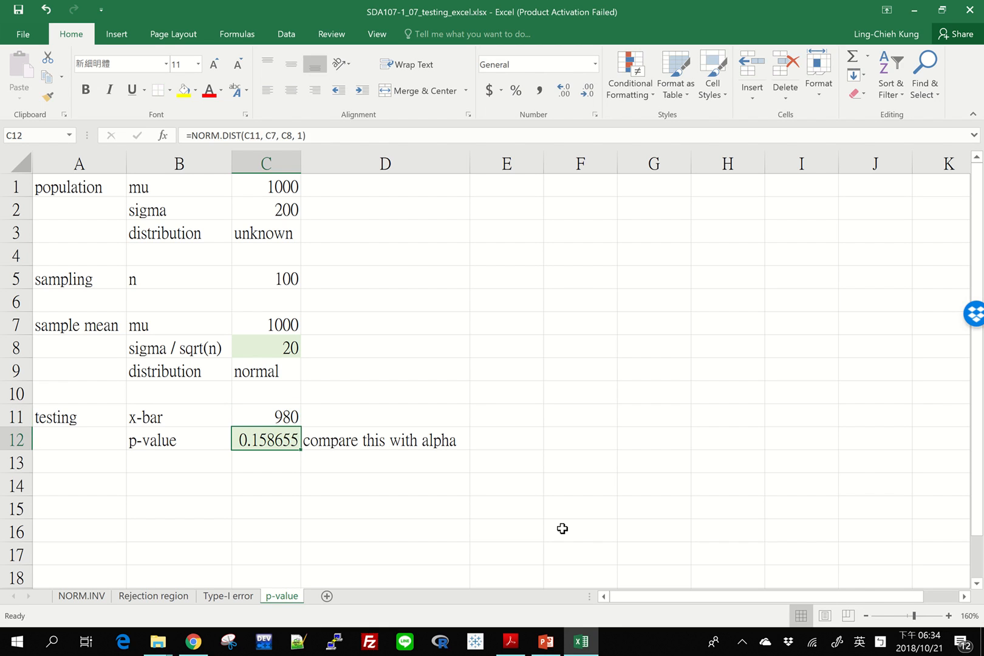
Set the x-bar value in C11 to 1080.
{"action": "key", "text": "Up"}
{"action": "key", "text": "F2"}
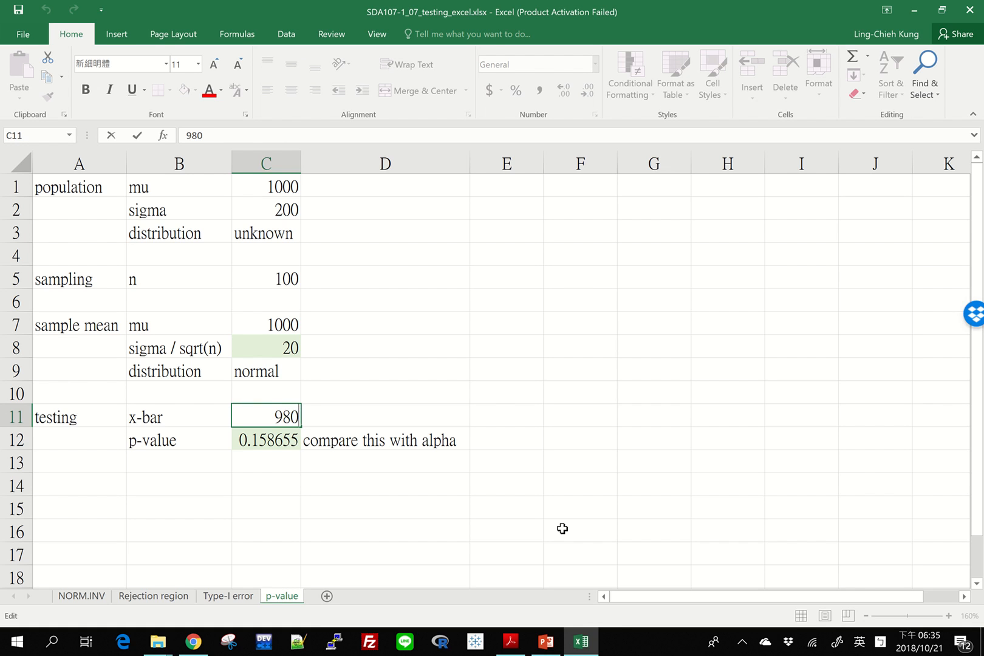
{"action": "key", "text": "BackSpace"}
{"action": "key", "text": "BackSpace"}
{"action": "key", "text": "BackSpace"}
{"action": "type", "text": "1080"}
{"action": "key", "text": "Return"}
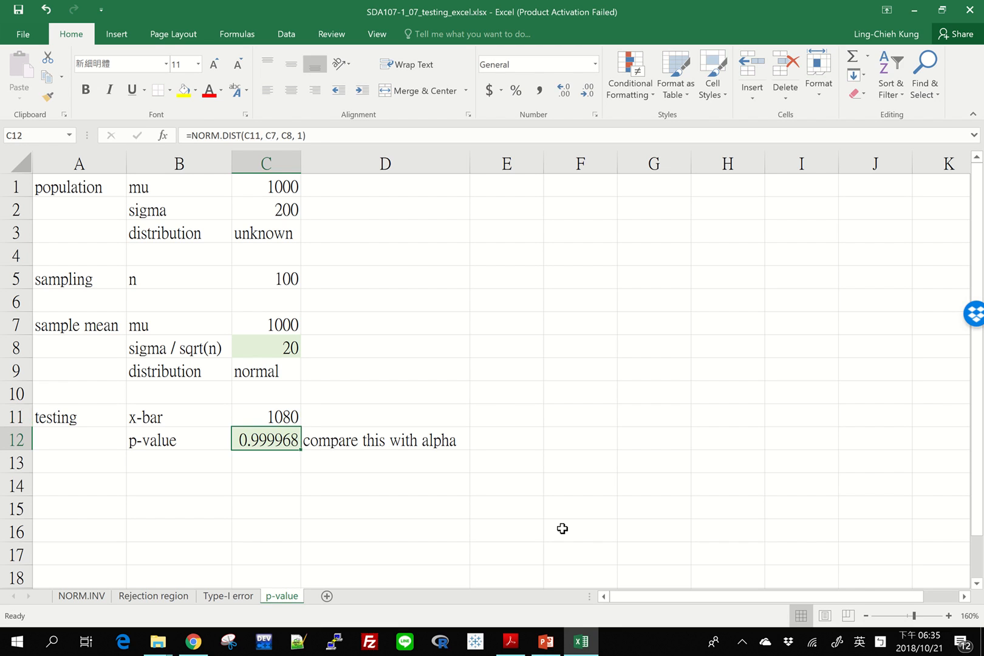
Check the p-value slide in Acrobat Reader and change the C12 formula to =1 - NORM.DIST(C11, C7, C8, 1).
{"action": "key", "text": "Up"}
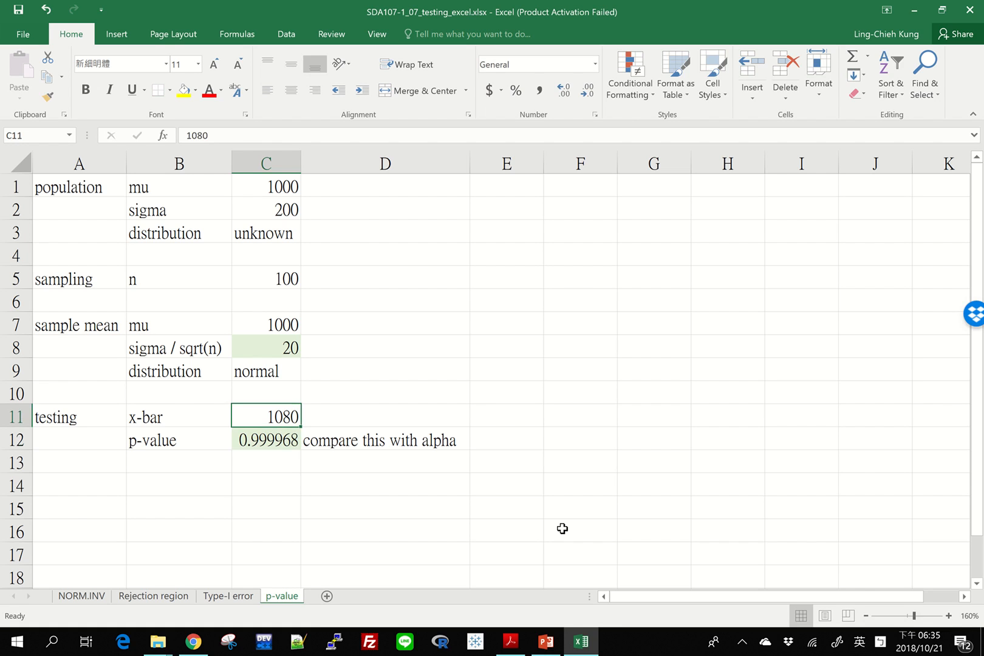
{"action": "key", "text": "Down"}
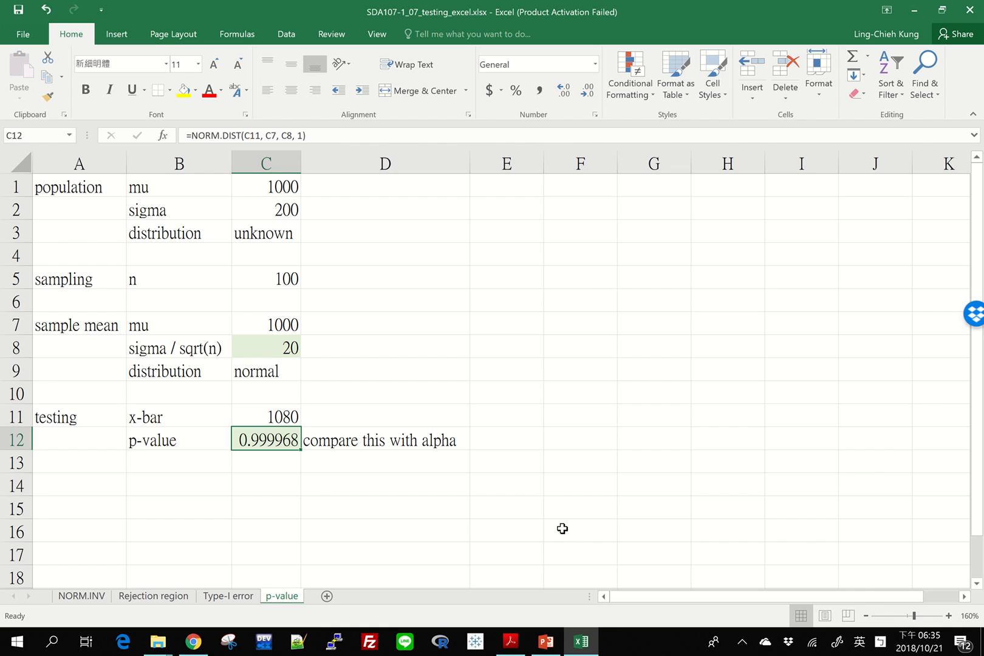
{"action": "key", "text": "F2"}
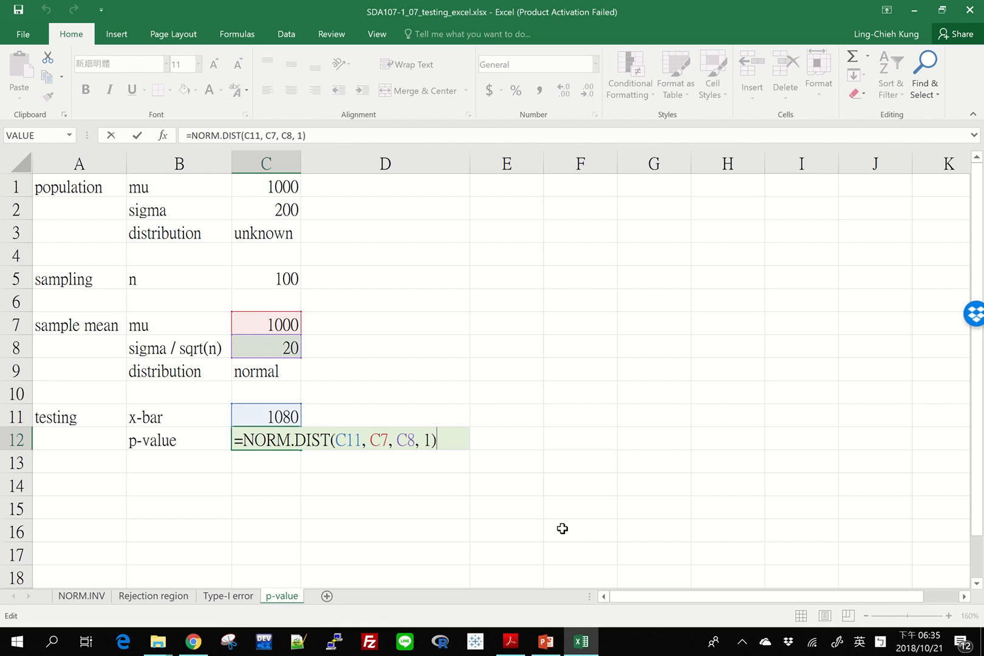
{"action": "key", "text": "alt+Tab"}
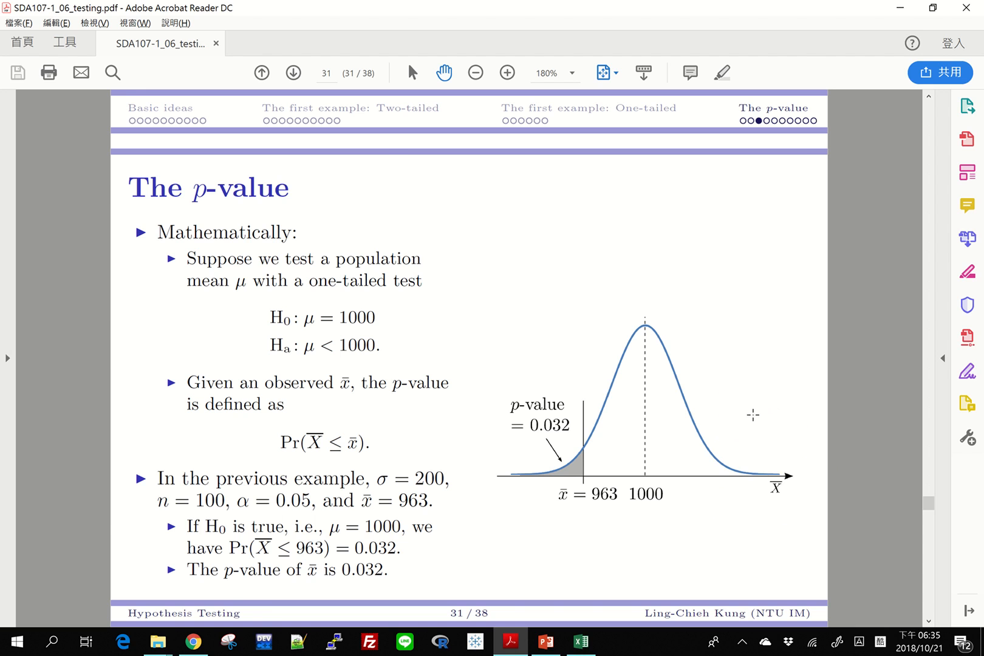
{"action": "key", "text": "alt+Tab"}
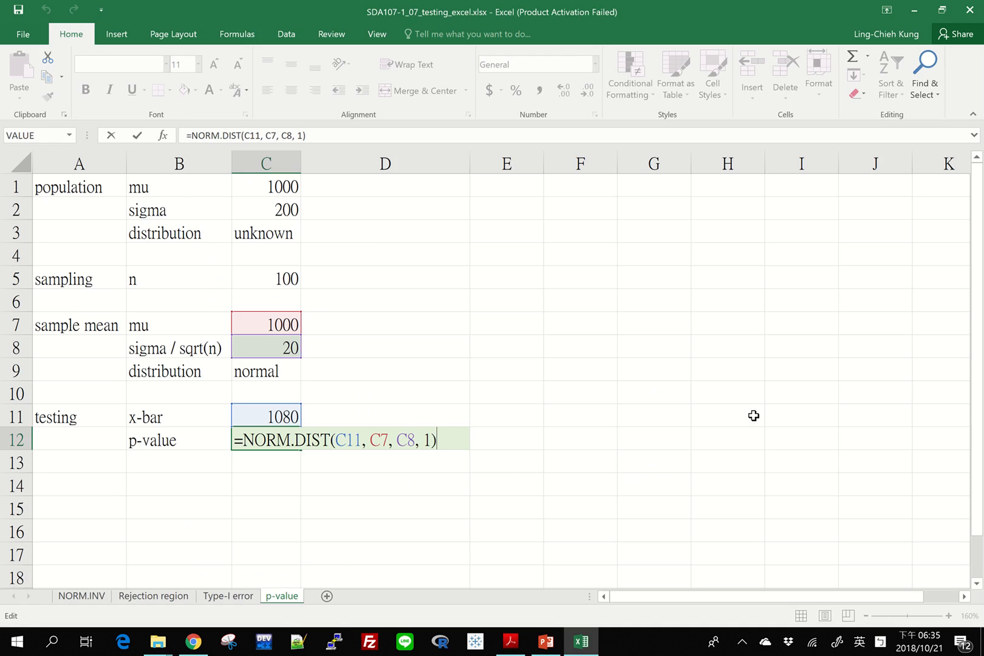
{"action": "key", "text": "Left"}
{"action": "key", "text": "Left"}
{"action": "key", "text": "Left"}
{"action": "key", "text": "Left"}
{"action": "key", "text": "Left"}
{"action": "key", "text": "Left"}
{"action": "key", "text": "Left"}
{"action": "key", "text": "Left"}
{"action": "key", "text": "Left"}
{"action": "key", "text": "Left"}
{"action": "key", "text": "Left"}
{"action": "key", "text": "Left"}
{"action": "key", "text": "Left"}
{"action": "key", "text": "Left"}
{"action": "key", "text": "Left"}
{"action": "key", "text": "Left"}
{"action": "key", "text": "Left"}
{"action": "key", "text": "Left"}
{"action": "key", "text": "Left"}
{"action": "key", "text": "Left"}
{"action": "type", "text": "1 -"}
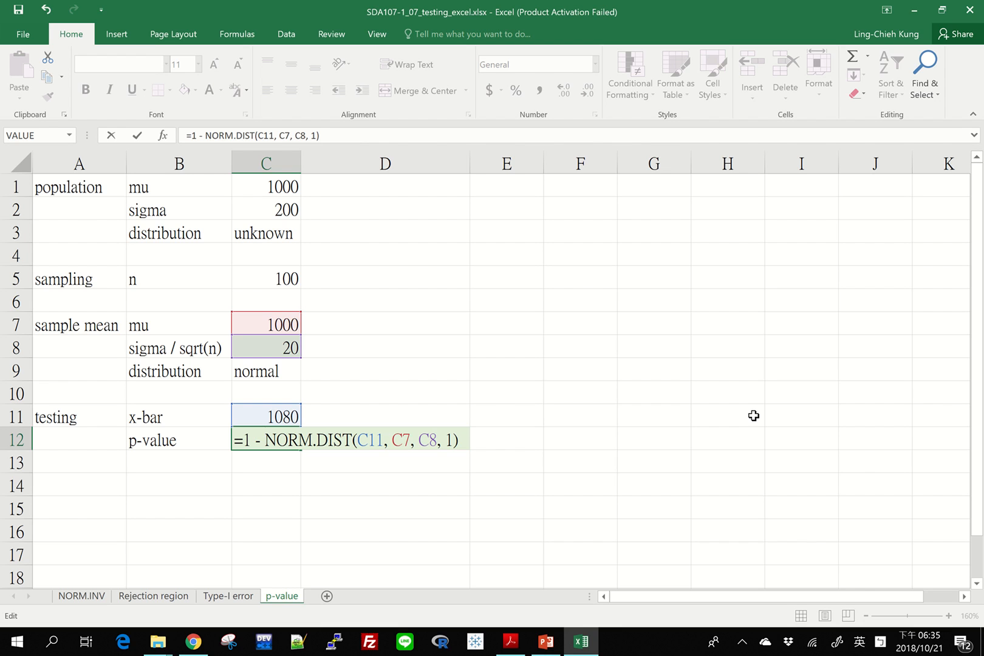
{"action": "key", "text": "Return"}
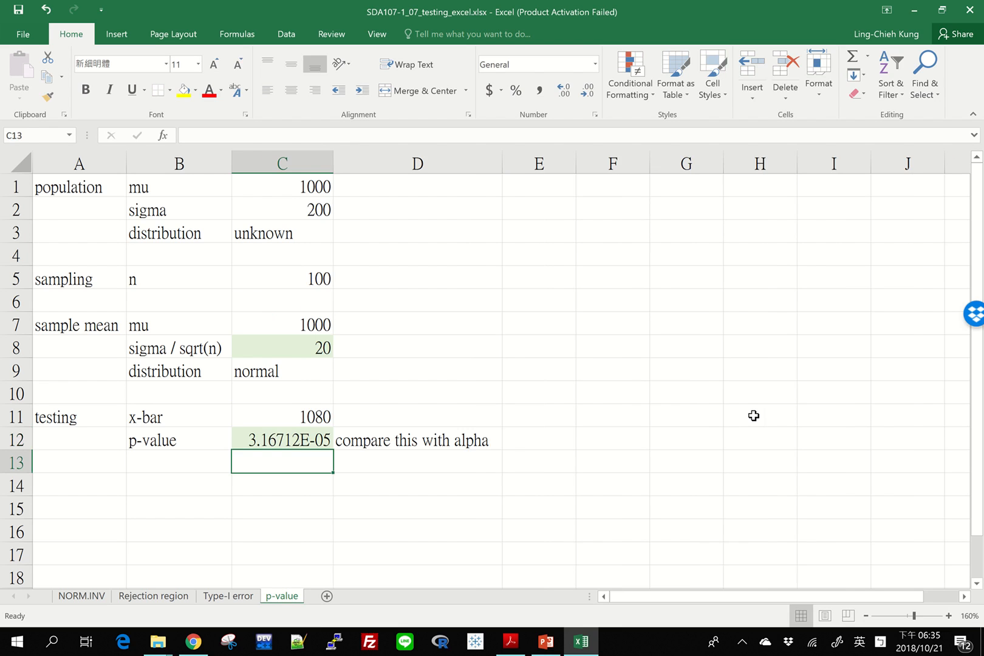
Set the x-bar value in C11 to 1040.
{"action": "key", "text": "Up"}
{"action": "key", "text": "Up"}
{"action": "type", "text": "10"}
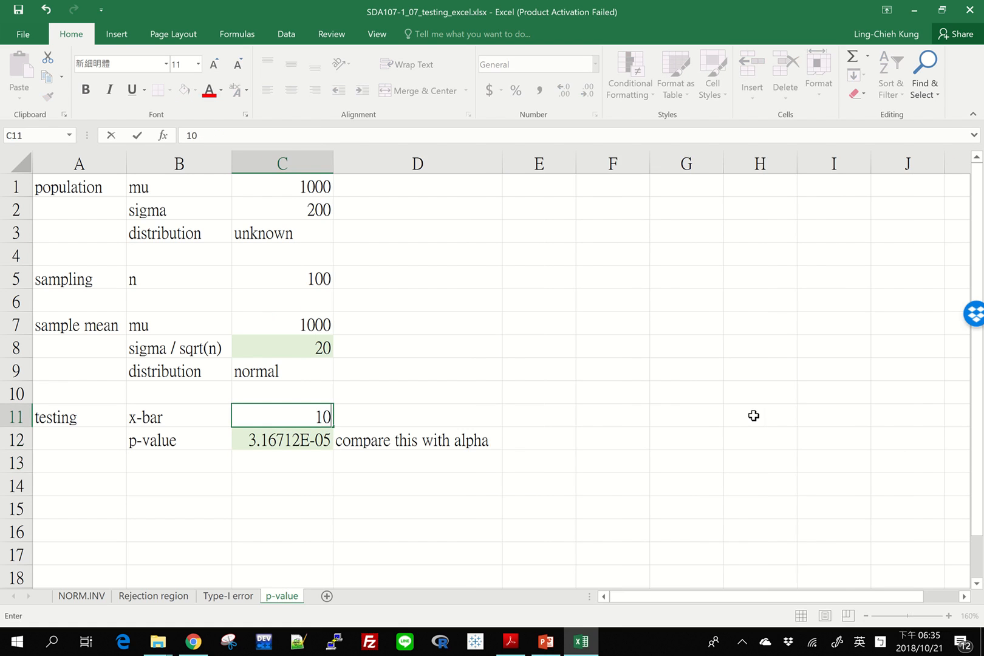
{"action": "type", "text": "40"}
{"action": "key", "text": "Return"}
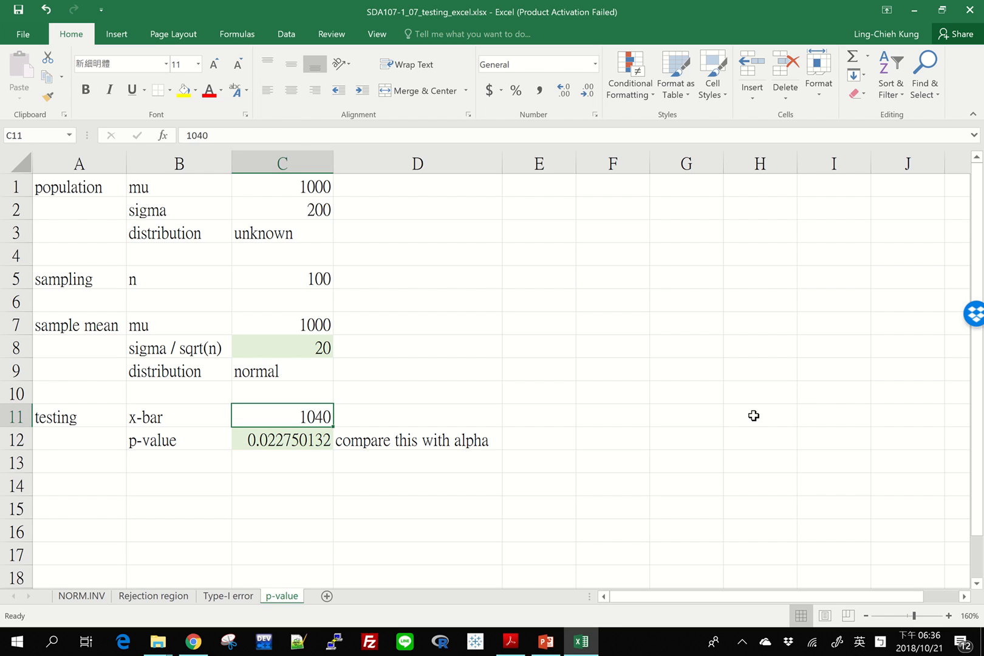
Restore the x-bar value in C11 to 963.
{"action": "type", "text": "963"}
{"action": "key", "text": "Return"}
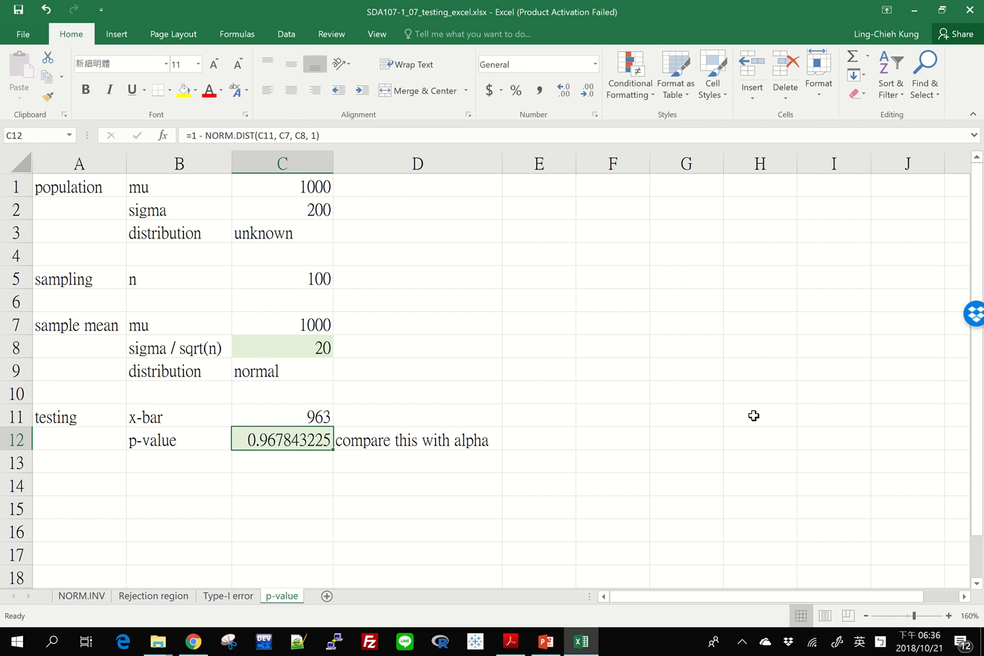
{"action": "key", "text": "Up"}
Restore the left-tailed p-value formula in C12 to =NORM.DIST(C11, C7, C8, 1).
{"action": "key", "text": "Down"}
{"action": "key", "text": "F2"}
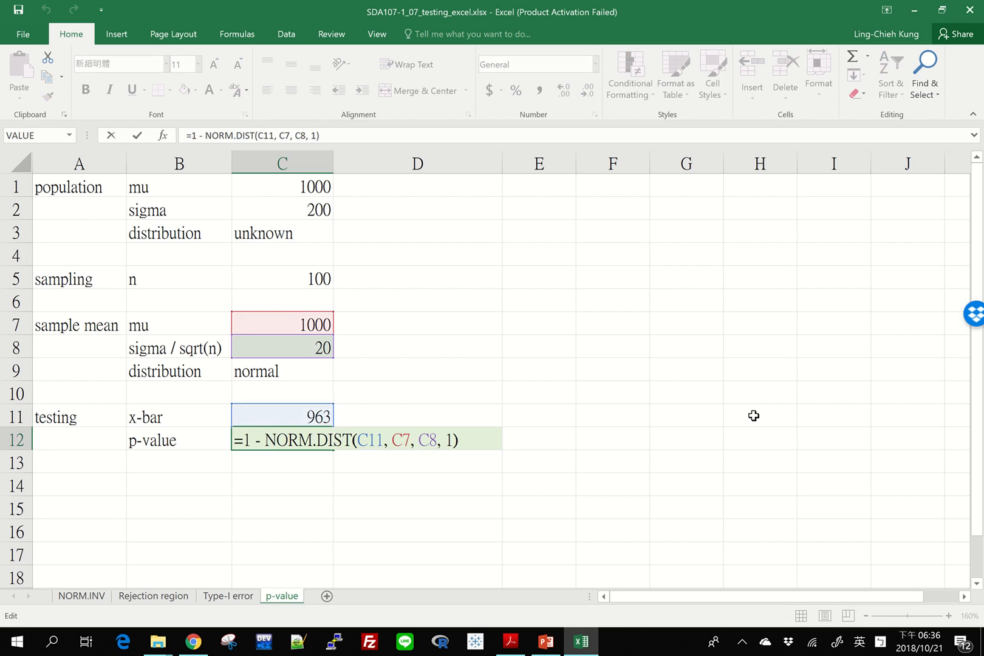
{"action": "key", "text": "Left"}
{"action": "key", "text": "Left"}
{"action": "key", "text": "Left"}
{"action": "key", "text": "Left"}
{"action": "key", "text": "Left"}
{"action": "key", "text": "Left"}
{"action": "key", "text": "Left"}
{"action": "key", "text": "Left"}
{"action": "key", "text": "Left"}
{"action": "key", "text": "Left"}
{"action": "key", "text": "Left"}
{"action": "key", "text": "Left"}
{"action": "key", "text": "Left"}
{"action": "key", "text": "Left"}
{"action": "key", "text": "Left"}
{"action": "key", "text": "Left"}
{"action": "key", "text": "Left"}
{"action": "key", "text": "Left"}
{"action": "key", "text": "Left"}
{"action": "key", "text": "Left"}
{"action": "key", "text": "Left"}
{"action": "key", "text": "Left"}
{"action": "key", "text": "Left"}
{"action": "key", "text": "BackSpace"}
{"action": "key", "text": "BackSpace"}
{"action": "key", "text": "BackSpace"}
{"action": "key", "text": "Delete"}
{"action": "key", "text": "Return"}
{"action": "key", "text": "Up"}
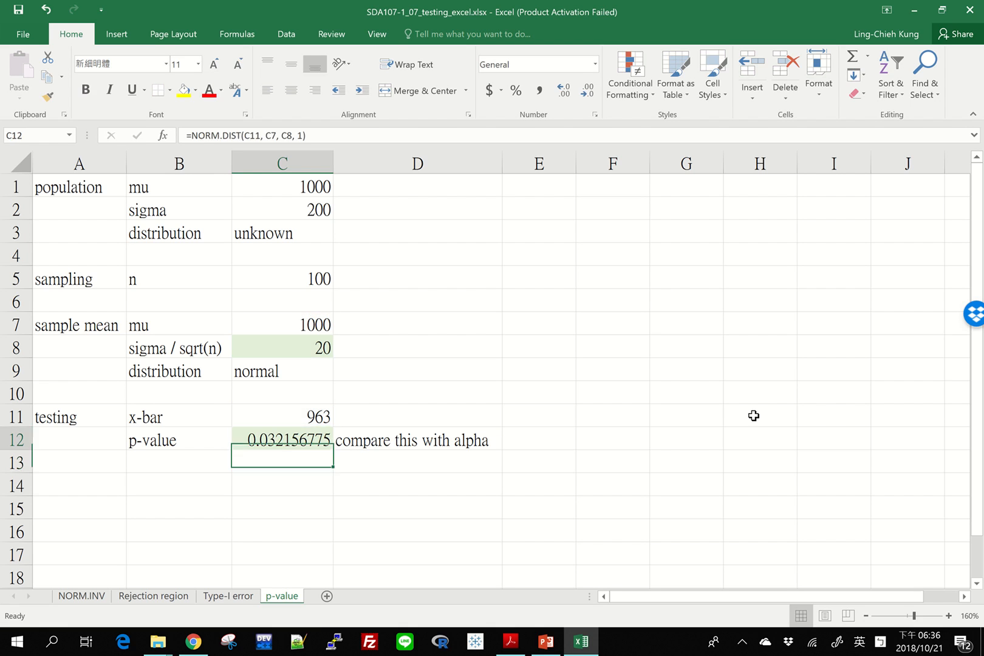
{"action": "key", "text": "Up"}
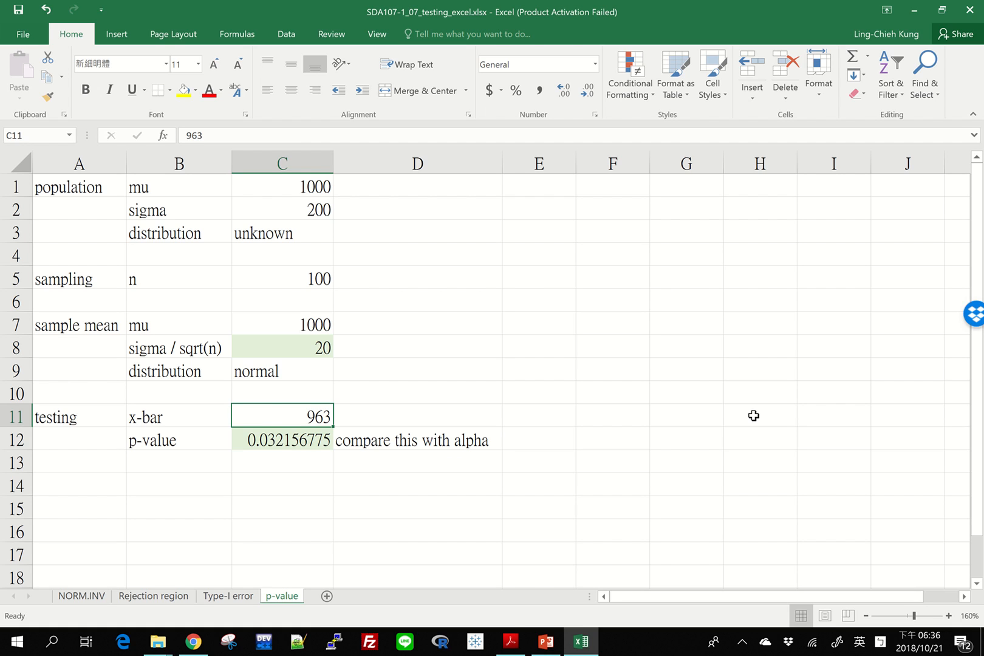
{"action": "left_click", "coordinate": [335, 189]}
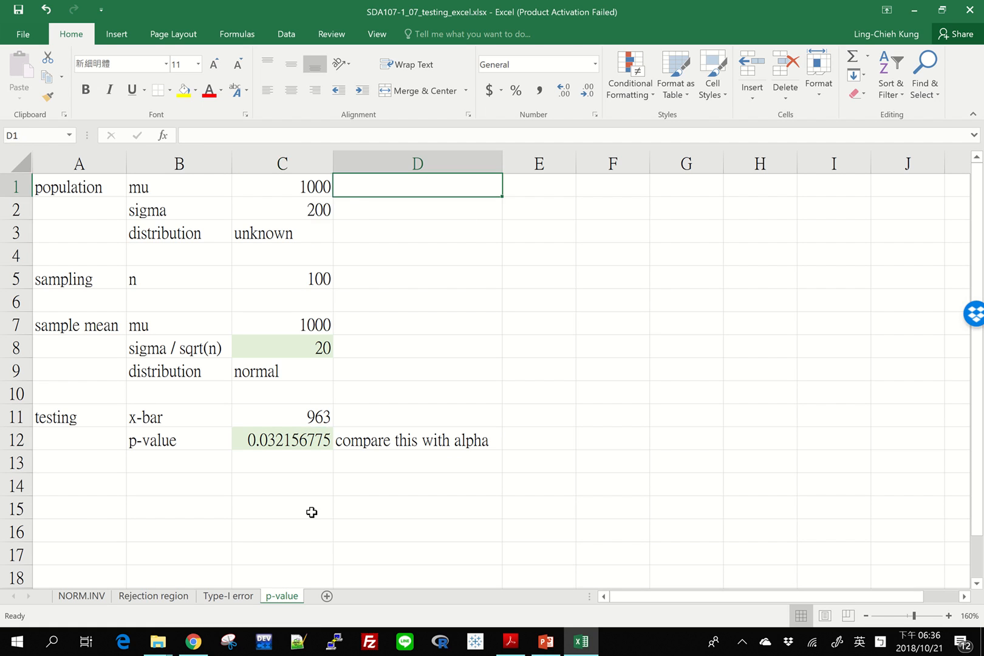
Set the x-bar value in C11 to 920 to recalculate the left-tailed p-value.
{"action": "left_click", "coordinate": [308, 412]}
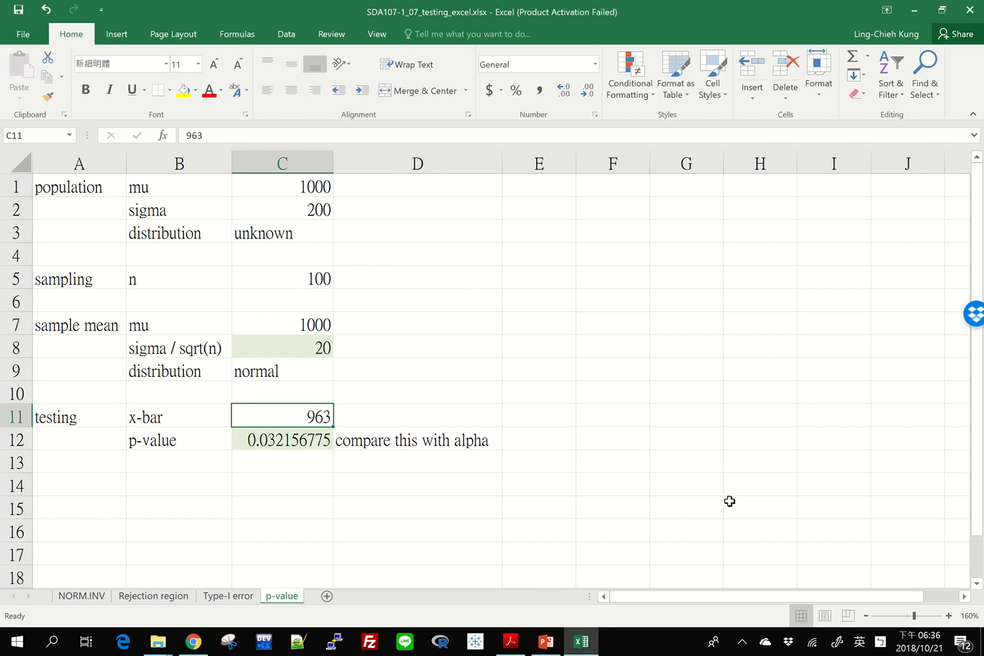
{"action": "type", "text": "920"}
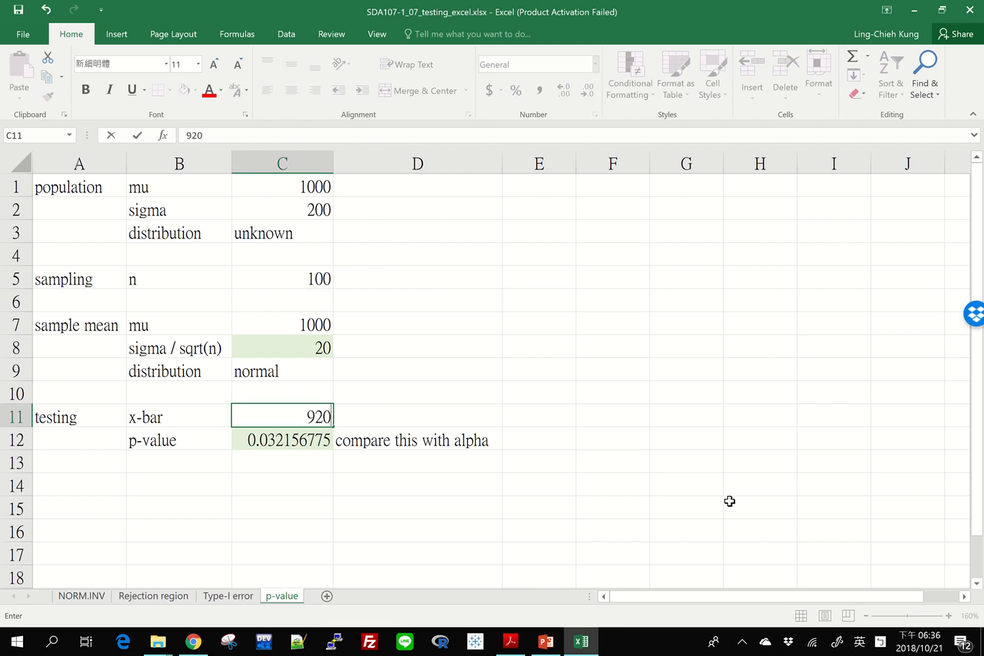
{"action": "key", "text": "Return"}
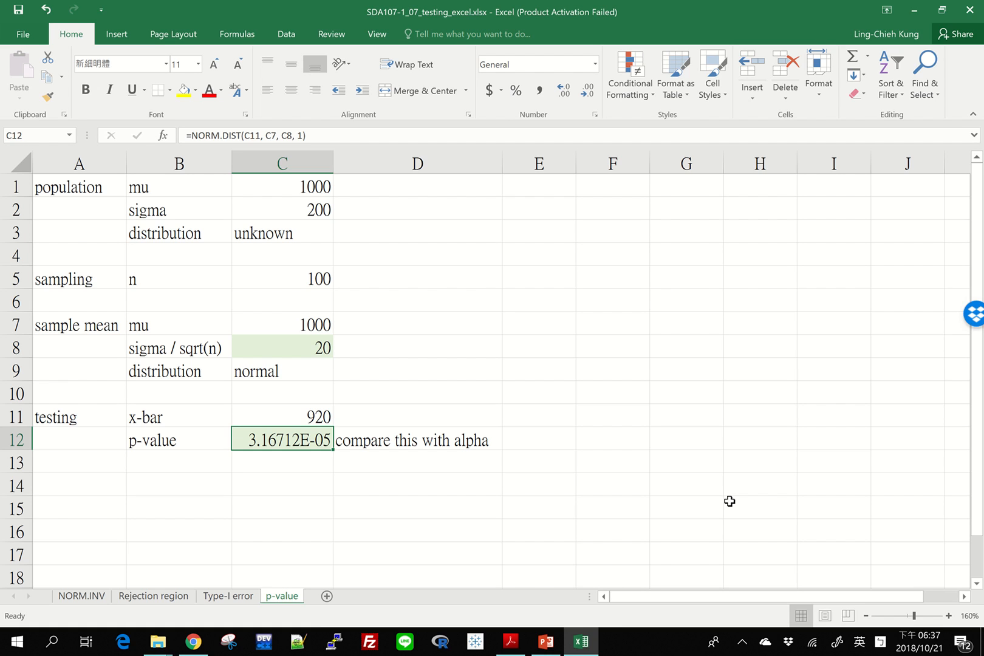
Change the x-bar value in C11 to 960 to recalculate the left-tailed p-value.
{"action": "key", "text": "Up"}
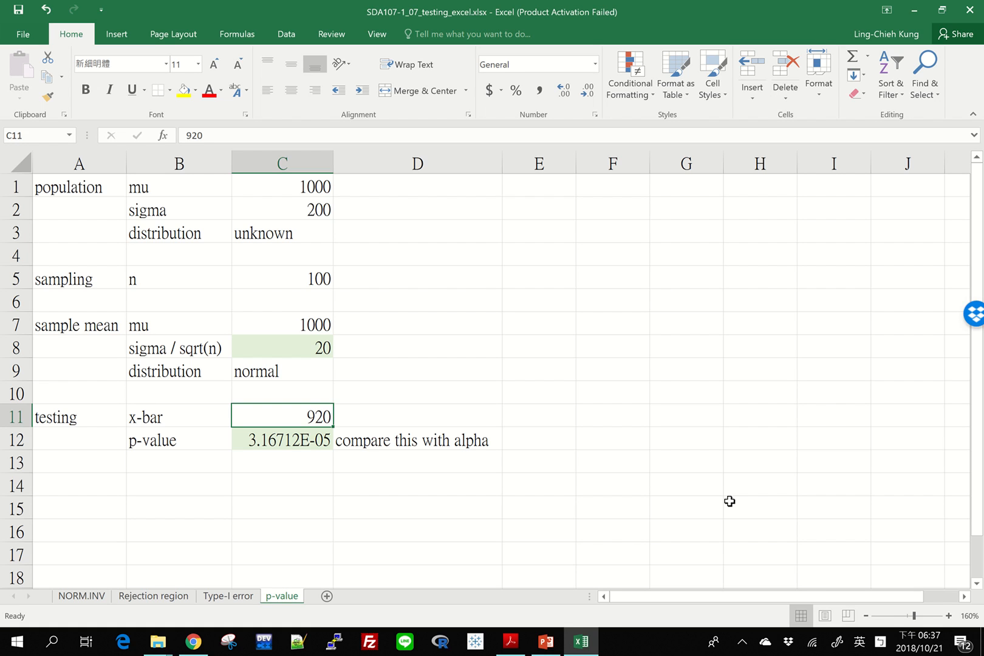
{"action": "type", "text": "960"}
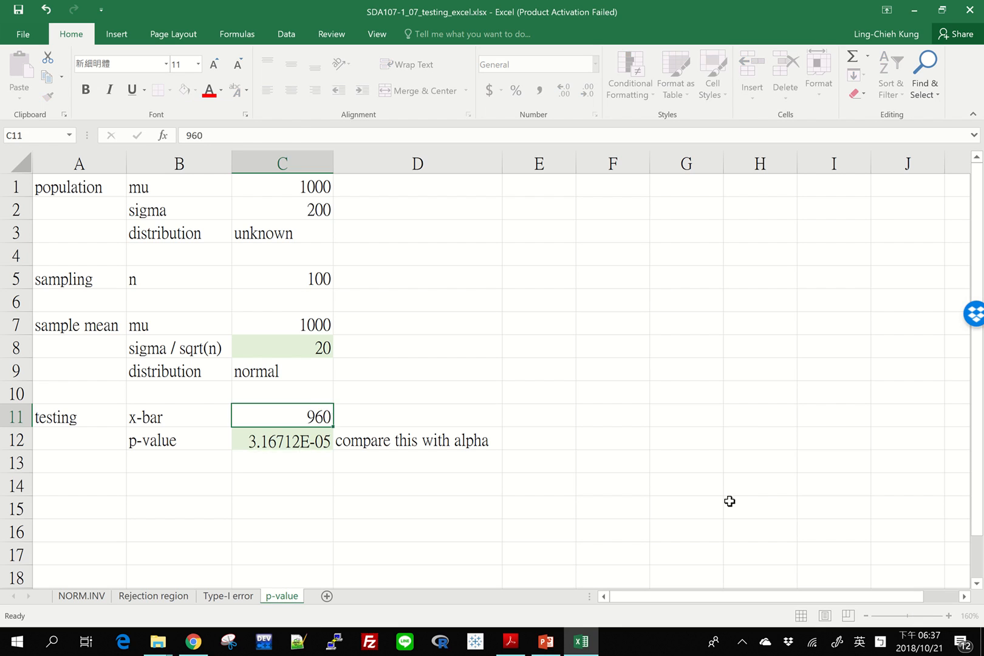
{"action": "key", "text": "Return"}
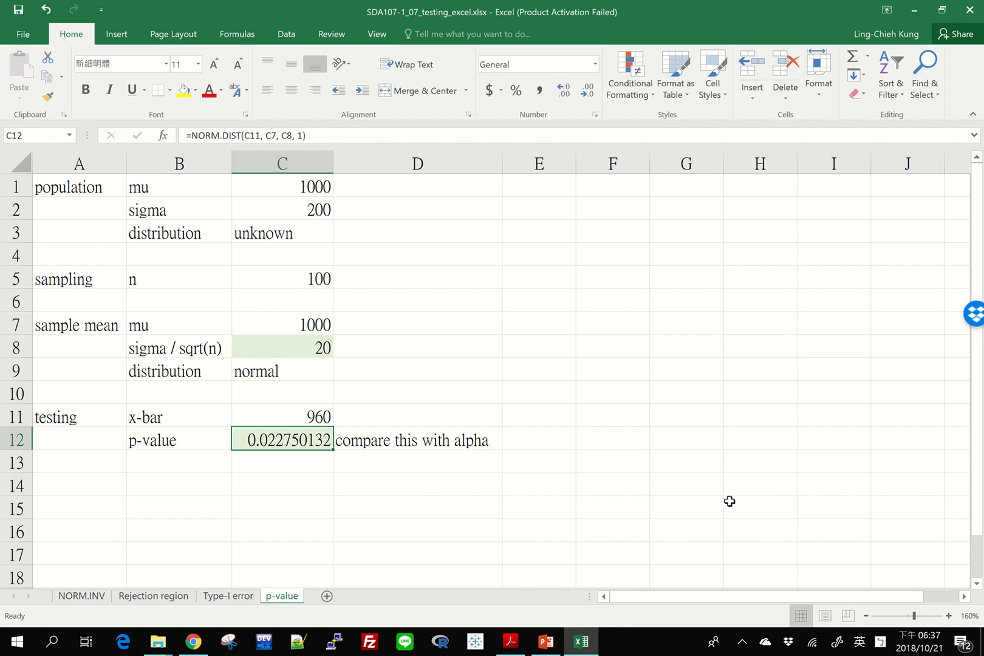
Edit the x-bar value in C11 to 980 to recalculate the left-tailed p-value.
{"action": "key", "text": "Up"}
{"action": "key", "text": "F2"}
{"action": "key", "text": "BackSpace"}
{"action": "key", "text": "BackSpace"}
{"action": "type", "text": "80"}
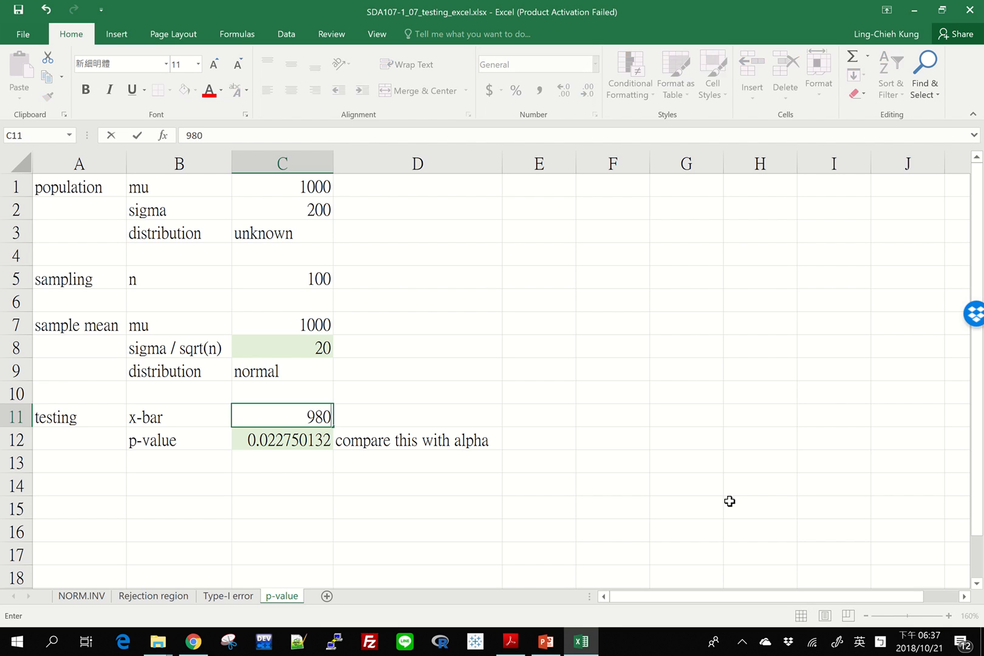
{"action": "key", "text": "Return"}
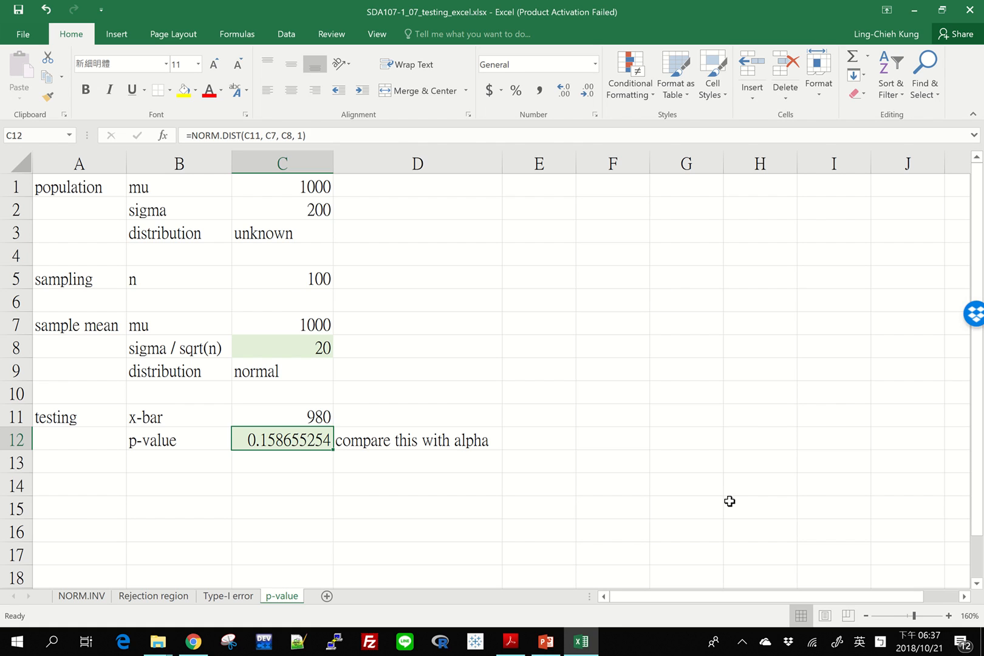
{"action": "key", "text": "Up"}
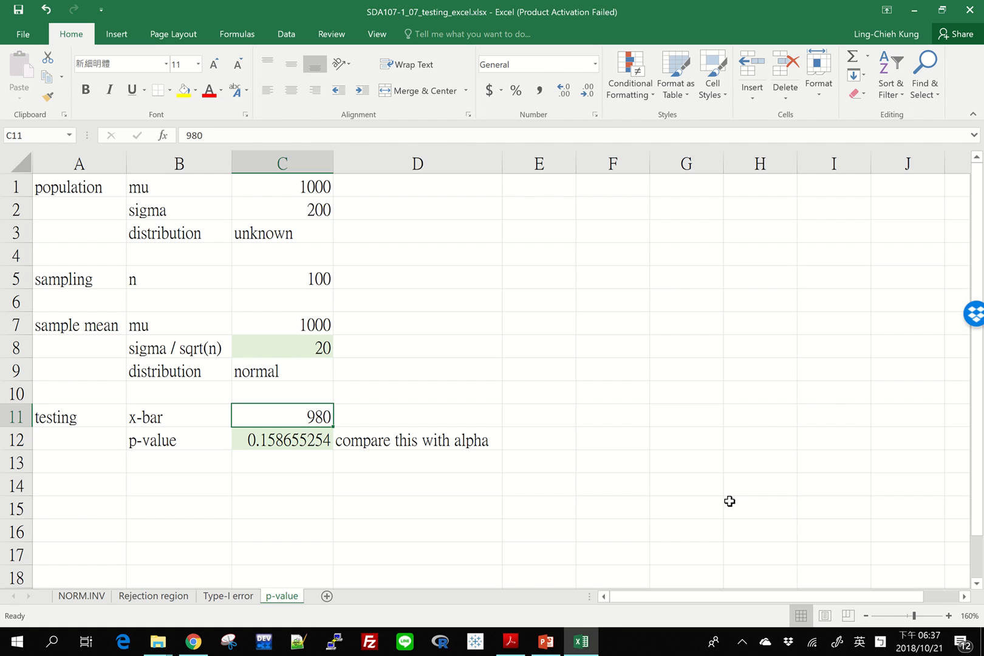
{"action": "key", "text": "Down"}
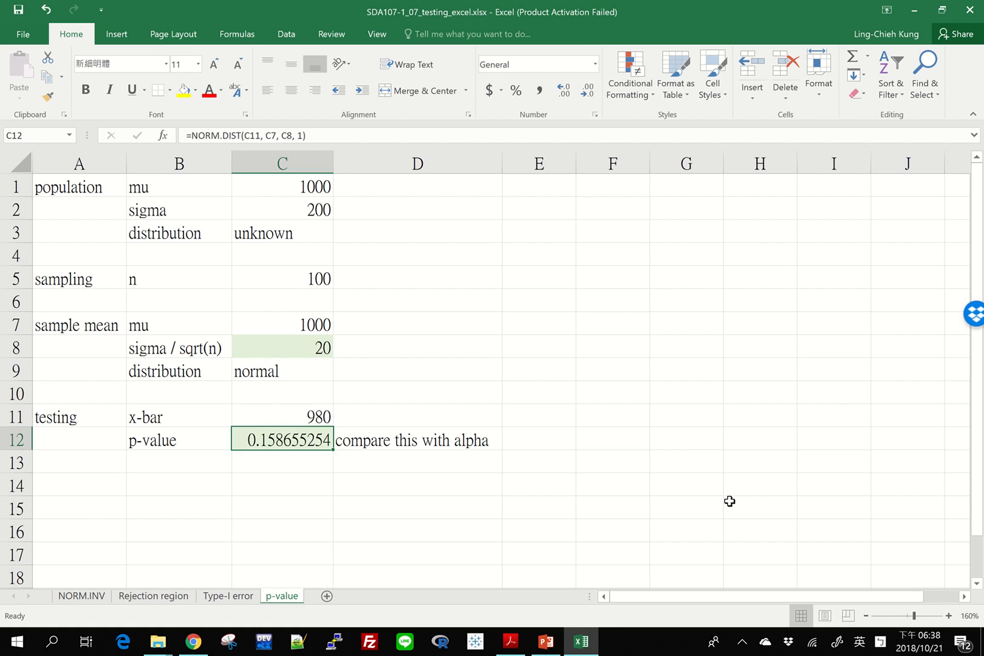